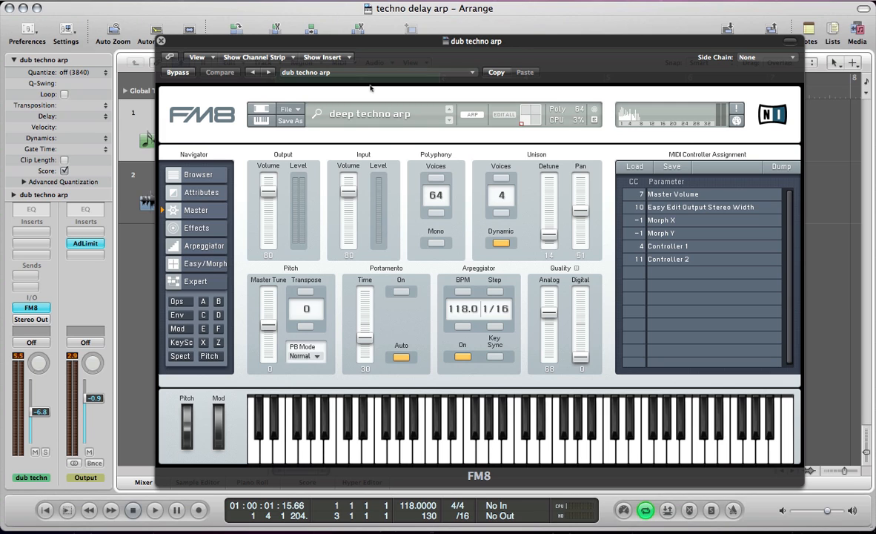
Play the project with the deep techno arp patch, enable solo during playback, and stop it.
{"action": "key", "text": "space"}
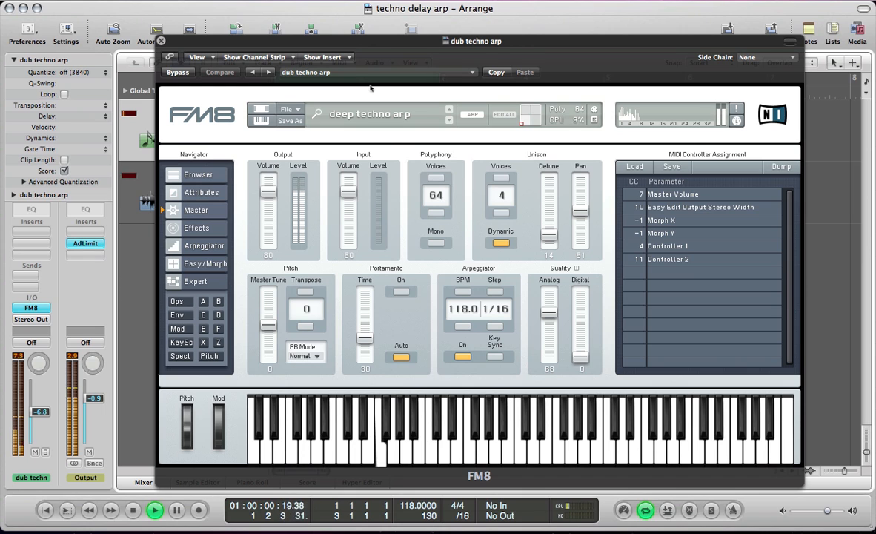
{"action": "key", "text": "ctrl+s"}
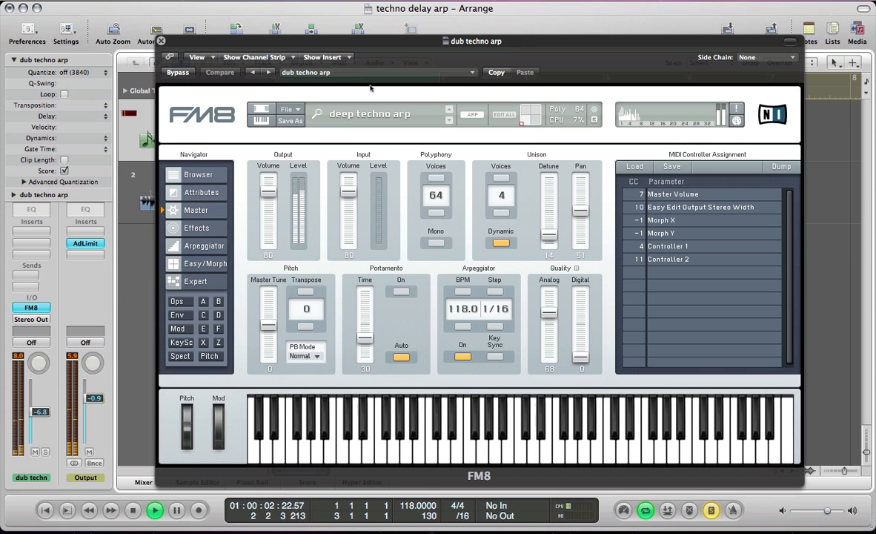
{"action": "key", "text": "space"}
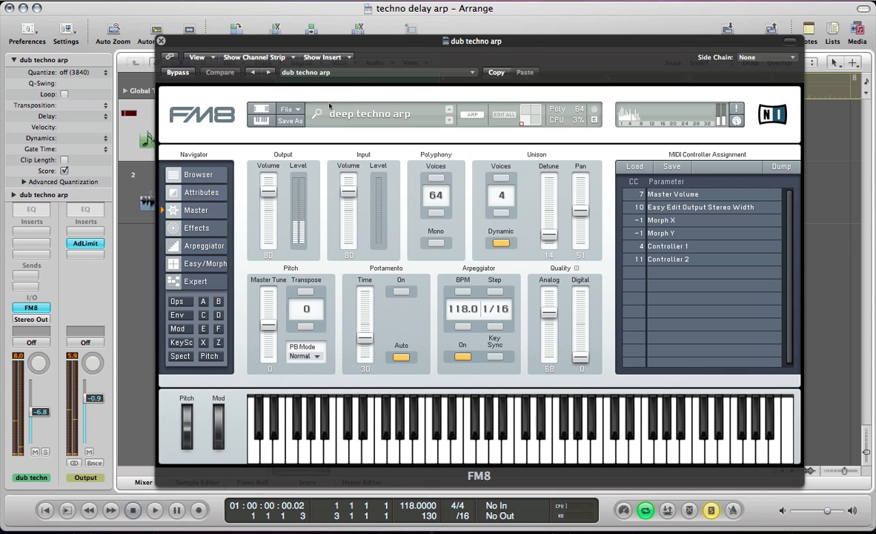
Start a new blank sound and show its operator settings with the FM matrix.
{"action": "left_click", "coordinate": [286, 110]}
{"action": "left_click", "coordinate": [287, 111]}
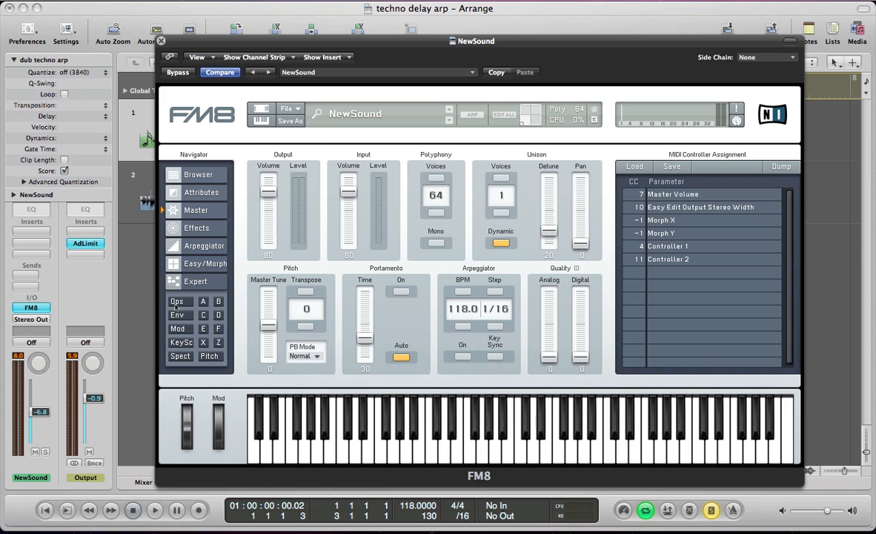
{"action": "left_click", "coordinate": [168, 281]}
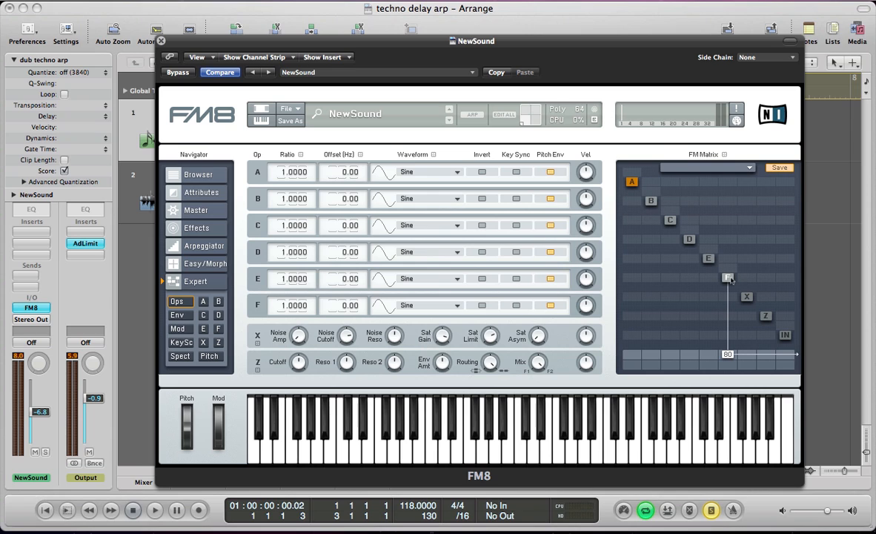
Enable operator E, remove F's direct output, send filter Z to the output at 100, and route E and F into Z at 100.
{"action": "left_click", "coordinate": [710, 258]}
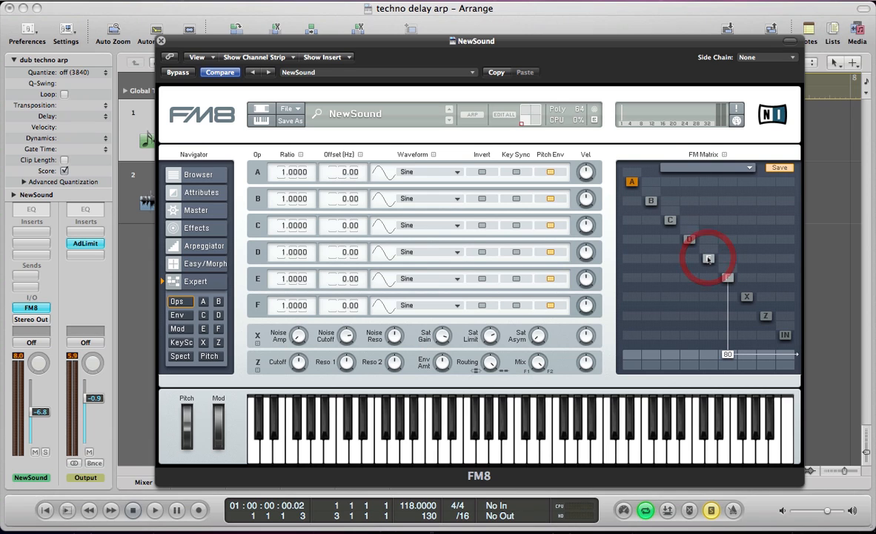
{"action": "left_click", "coordinate": [728, 355]}
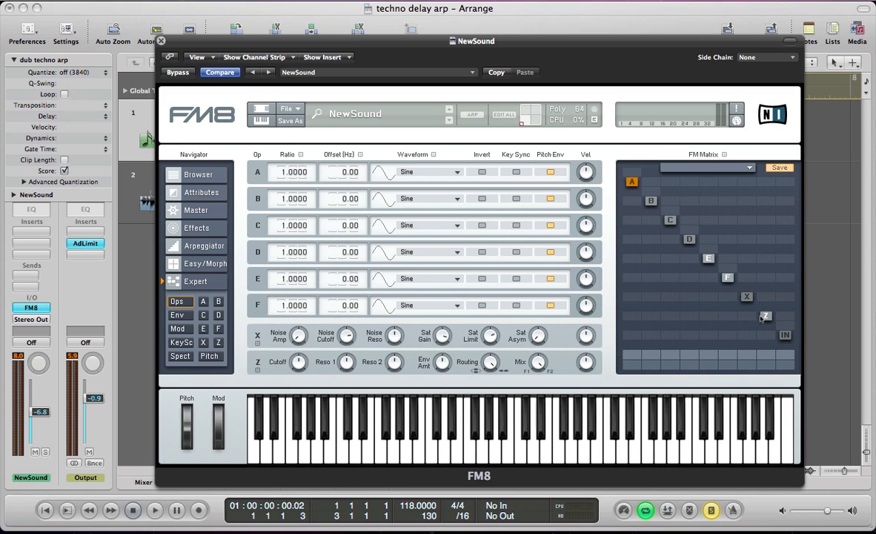
{"action": "left_click", "coordinate": [765, 355]}
{"action": "left_click", "coordinate": [729, 316]}
{"action": "left_click", "coordinate": [709, 316]}
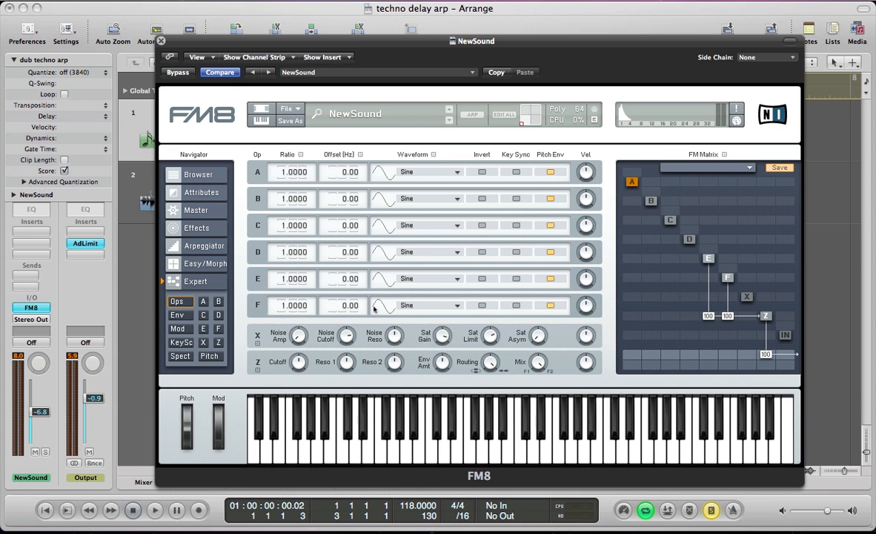
Set operator F's waveform to Square and operator E's waveform to 1+6.
{"action": "left_click", "coordinate": [417, 305]}
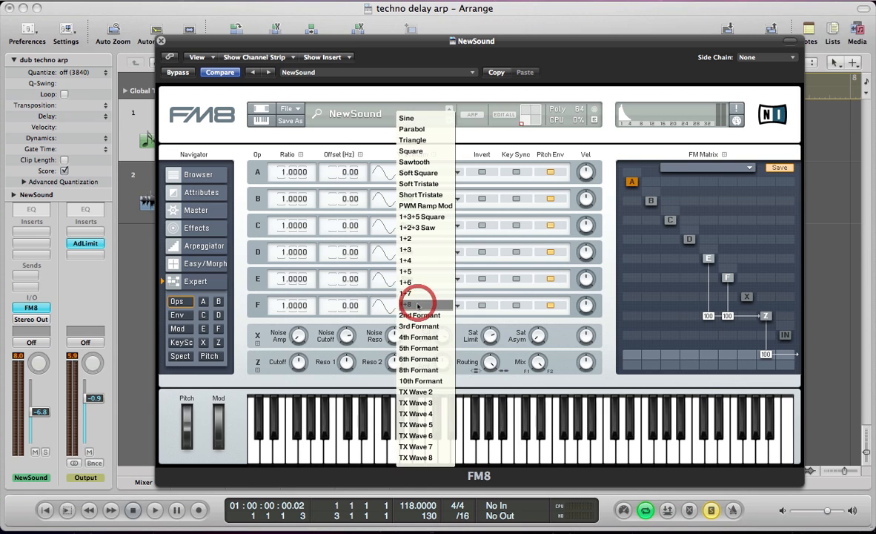
{"action": "left_click", "coordinate": [412, 150]}
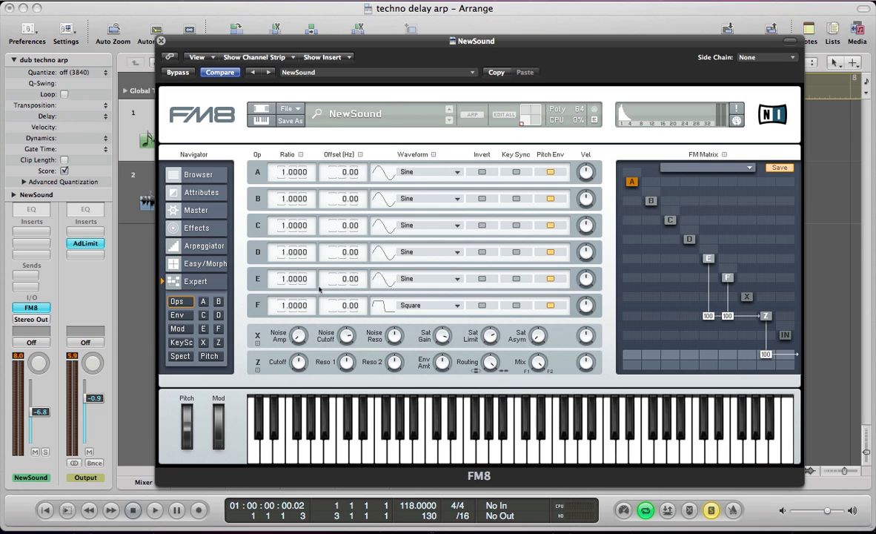
{"action": "left_click", "coordinate": [406, 280]}
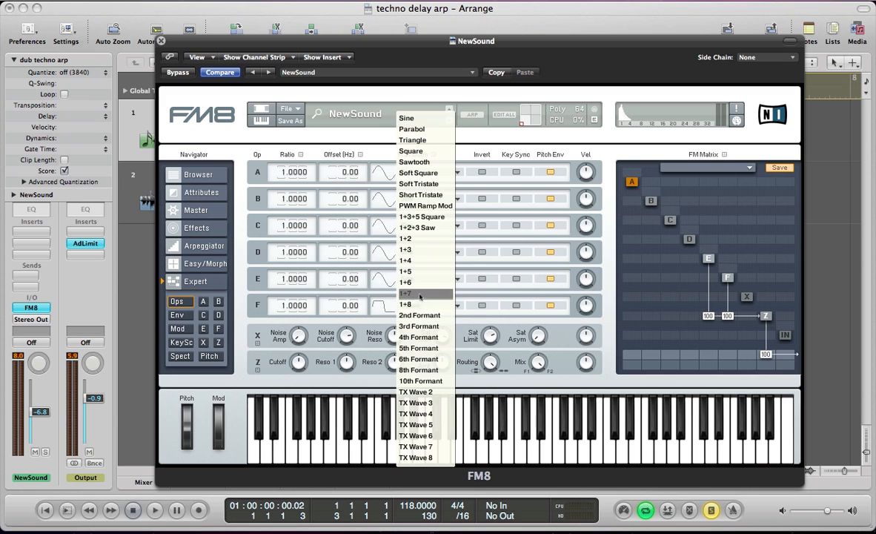
{"action": "left_click", "coordinate": [416, 285]}
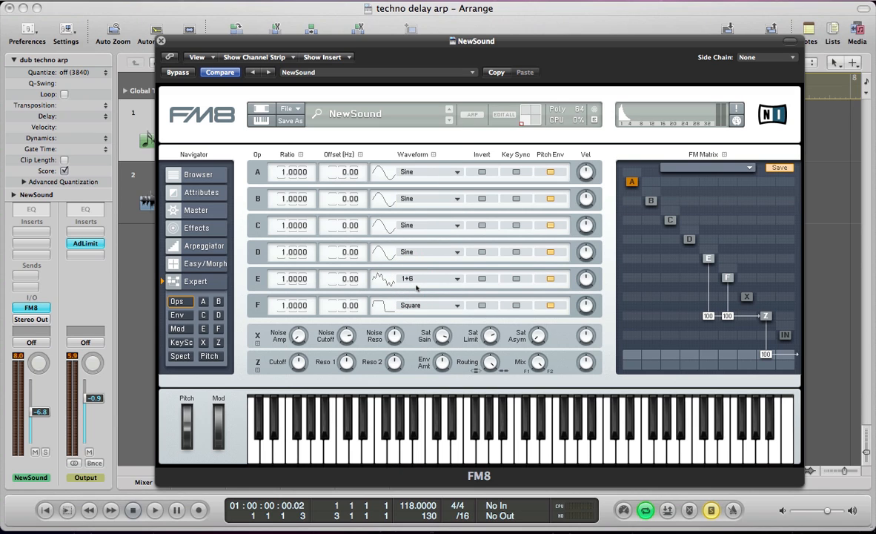
Set operator E's ratio to 1.5 and audition the sound.
{"action": "double_click", "coordinate": [287, 281]}
{"action": "type", "text": "1.5"}
{"action": "key", "text": "Return"}
{"action": "key", "text": "space"}
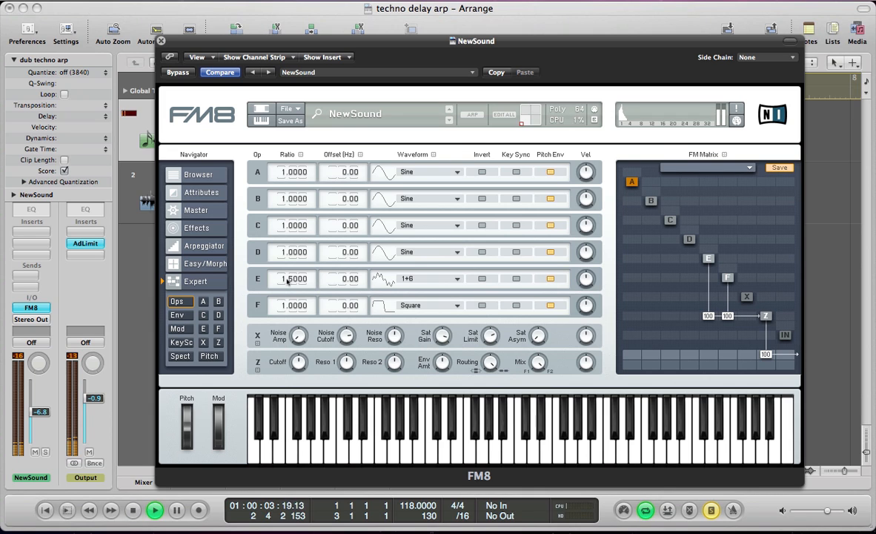
{"action": "key", "text": "space"}
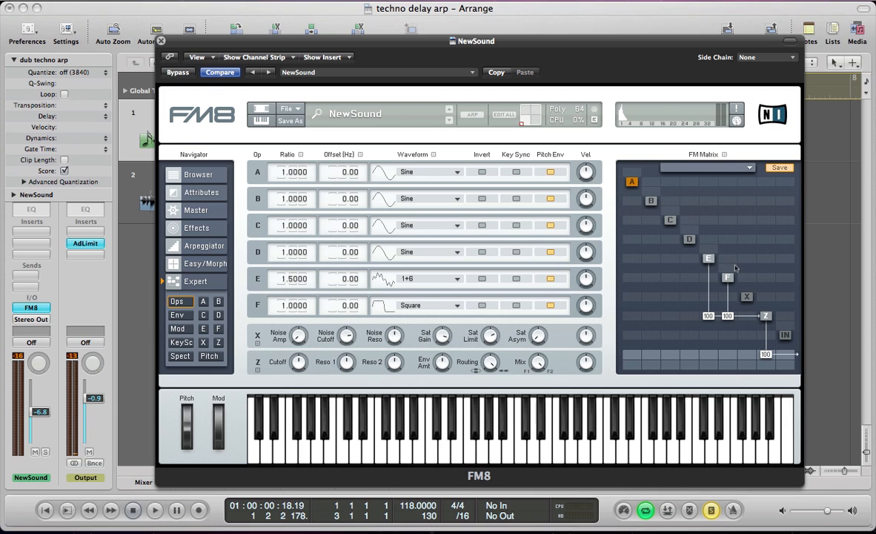
Add feedback of 17 to operator F and 38 to operator E, and audition the result.
{"action": "mouse_move", "coordinate": [733, 269]}
{"action": "left_mouse_down"}
{"action": "mouse_move", "coordinate": [738, 261]}
{"action": "mouse_move", "coordinate": [714, 249]}
{"action": "mouse_move", "coordinate": [716, 235]}
{"action": "left_mouse_up"}
{"action": "left_click_drag", "start_coordinate": [718, 228], "coordinate": [699, 230]}
{"action": "key", "text": "space"}
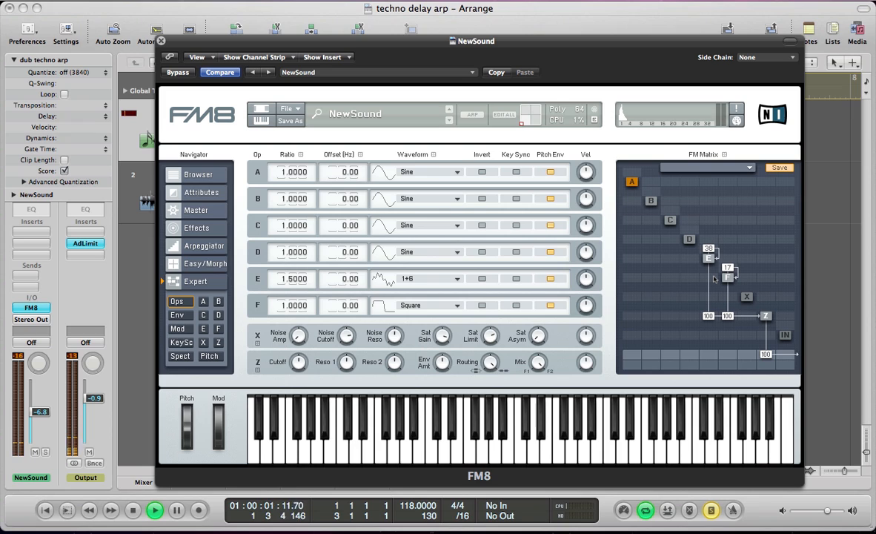
{"action": "key", "text": "space"}
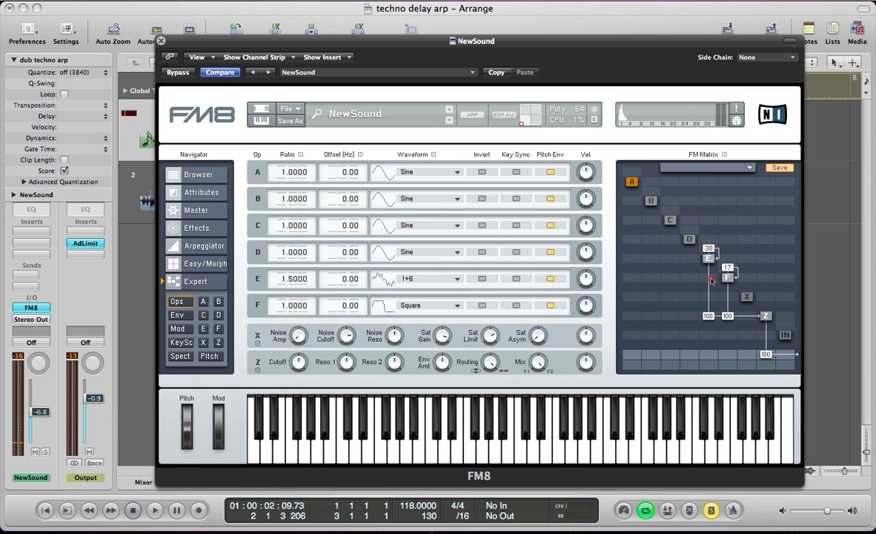
Modulate operator F with operator E at an amount of 32 and audition the result.
{"action": "left_click_drag", "start_coordinate": [712, 279], "coordinate": [714, 274]}
{"action": "key", "text": "space"}
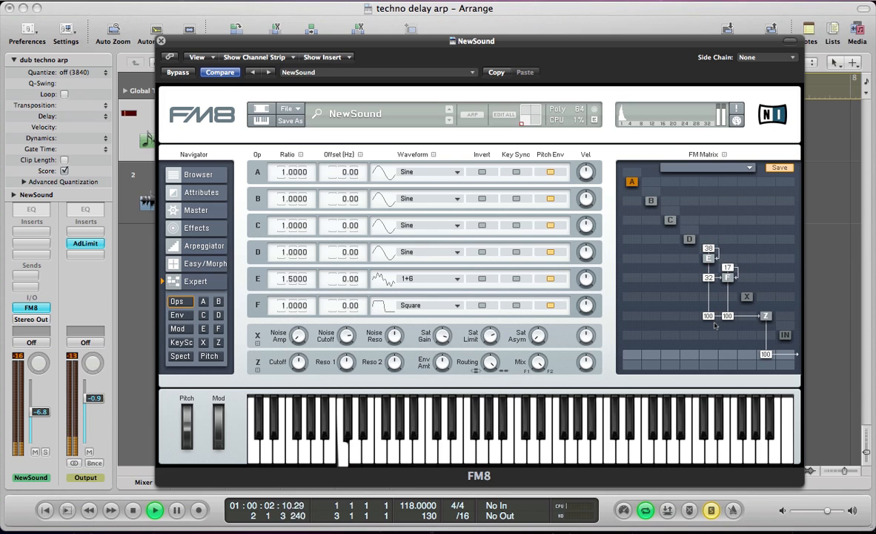
{"action": "key", "text": "space"}
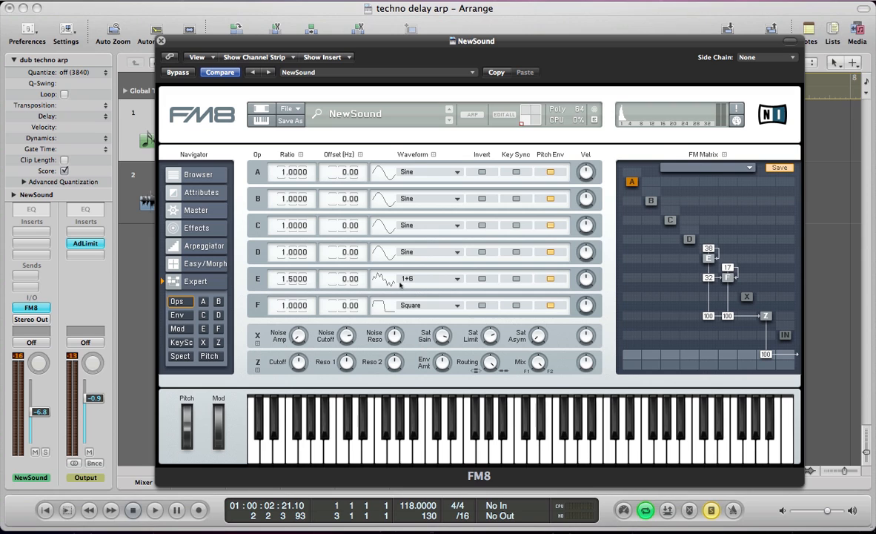
Set the unison voices to 4 in the master settings and audition the thicker sound.
{"action": "left_click", "coordinate": [189, 210]}
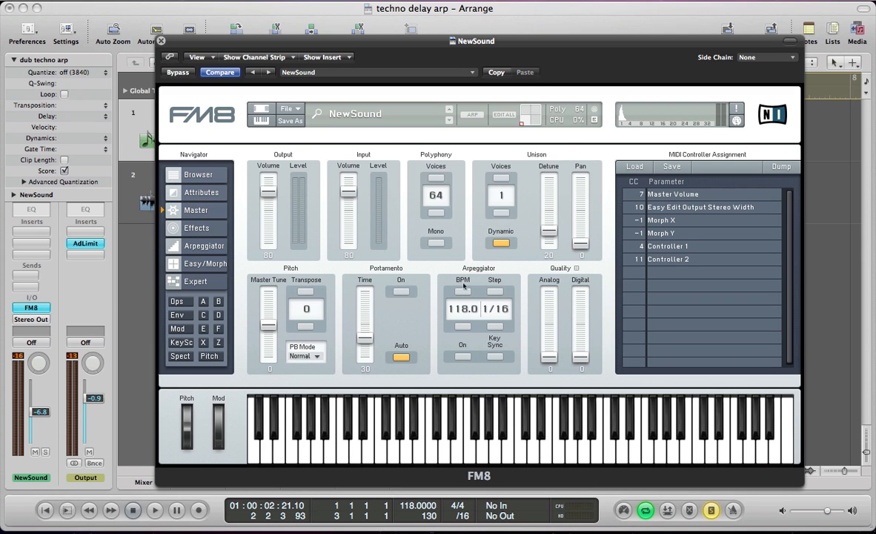
{"action": "left_click", "coordinate": [498, 178]}
{"action": "left_click", "coordinate": [499, 179]}
{"action": "left_click", "coordinate": [498, 179]}
{"action": "key", "text": "space"}
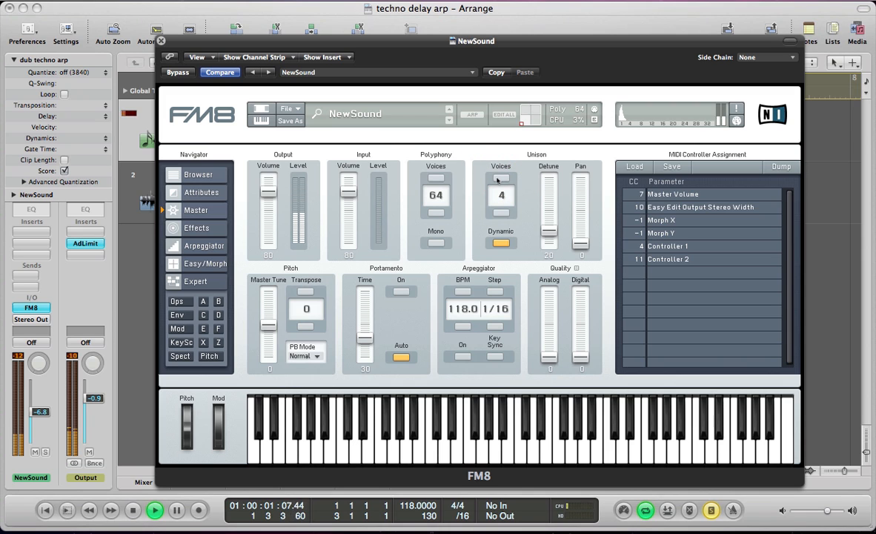
{"action": "key", "text": "space"}
Set the unison pan to 57 and the detune to 23, and start playback to hear them.
{"action": "left_click_drag", "start_coordinate": [581, 243], "coordinate": [584, 192]}
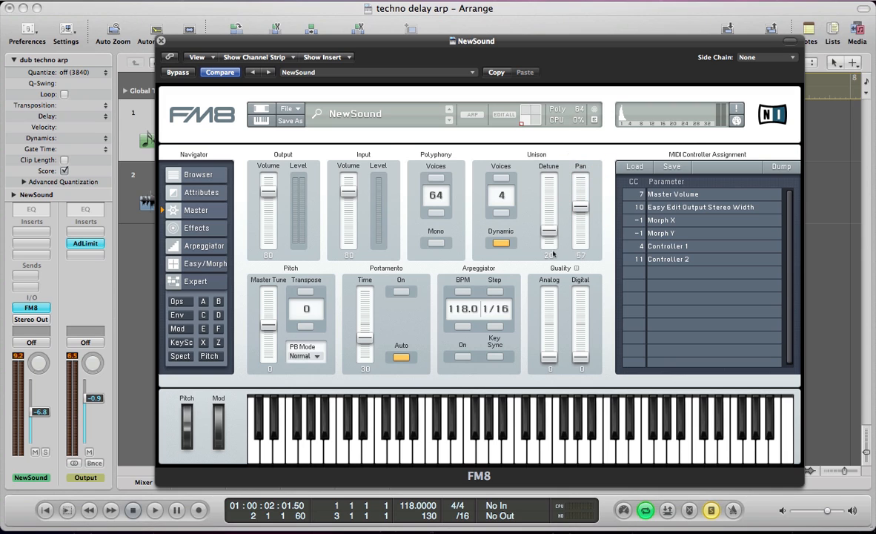
{"action": "left_click_drag", "start_coordinate": [551, 232], "coordinate": [552, 236]}
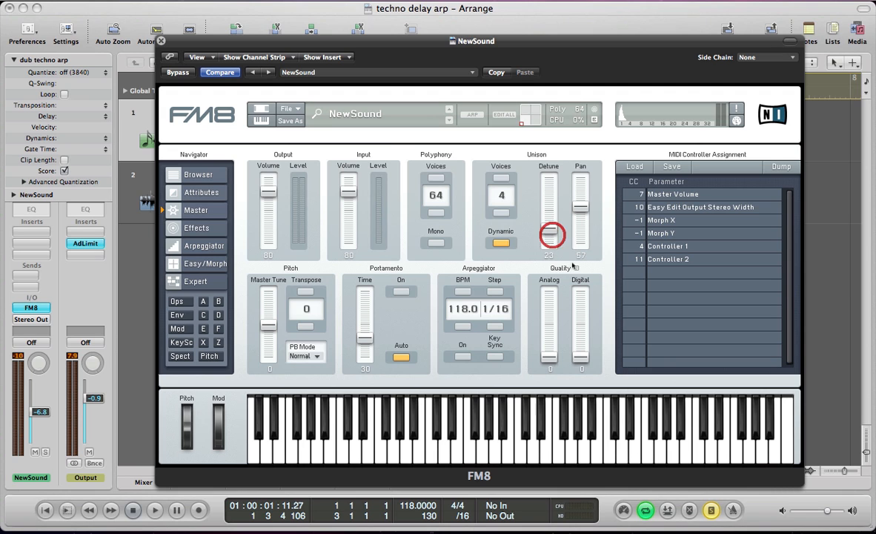
{"action": "key", "text": "space"}
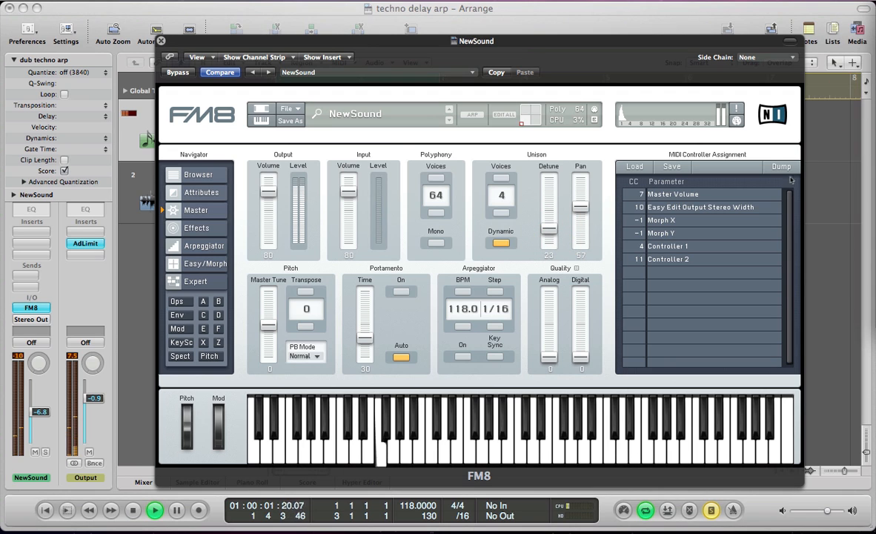
Raise the analog quality to 73 and audition the sound.
{"action": "left_click_drag", "start_coordinate": [550, 360], "coordinate": [551, 308]}
{"action": "key", "text": "space"}
{"action": "key", "text": "space"}
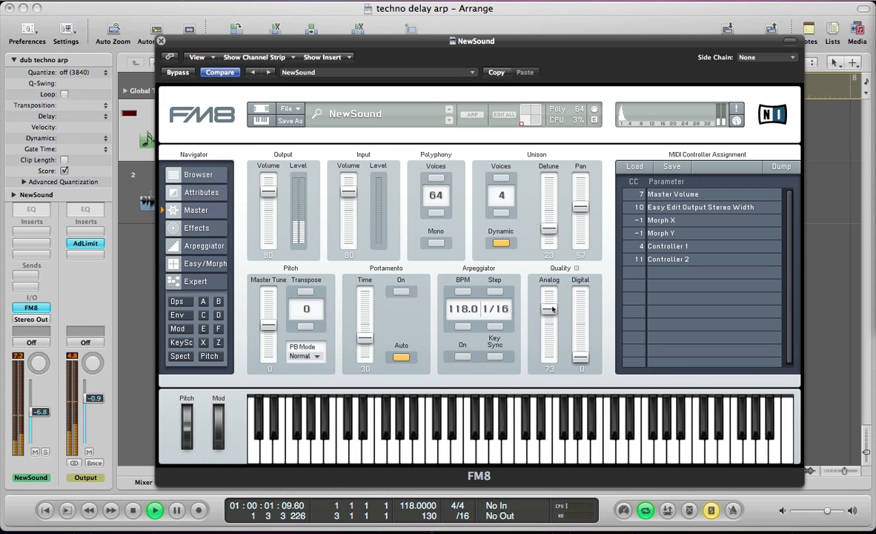
{"action": "key", "text": "space"}
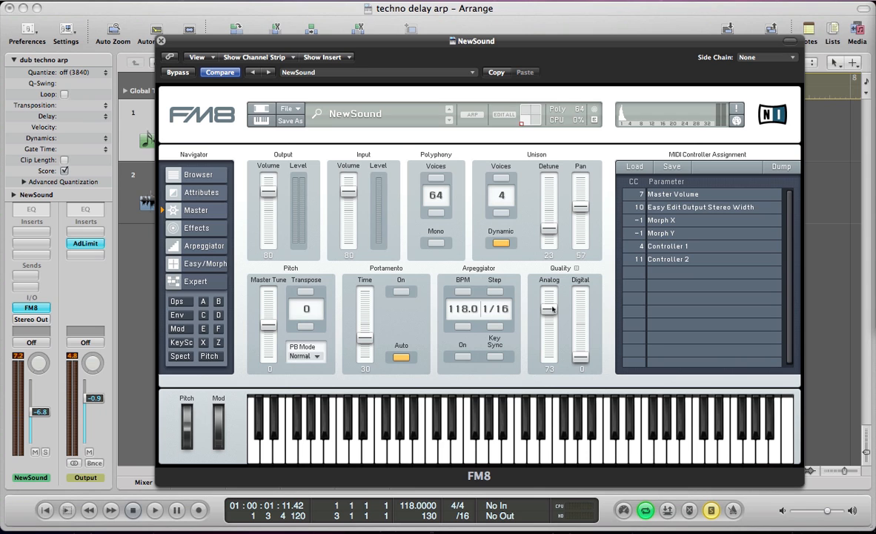
Load the Melancholic (Mel) arpeggiator template and audition its pattern.
{"action": "left_click", "coordinate": [197, 230]}
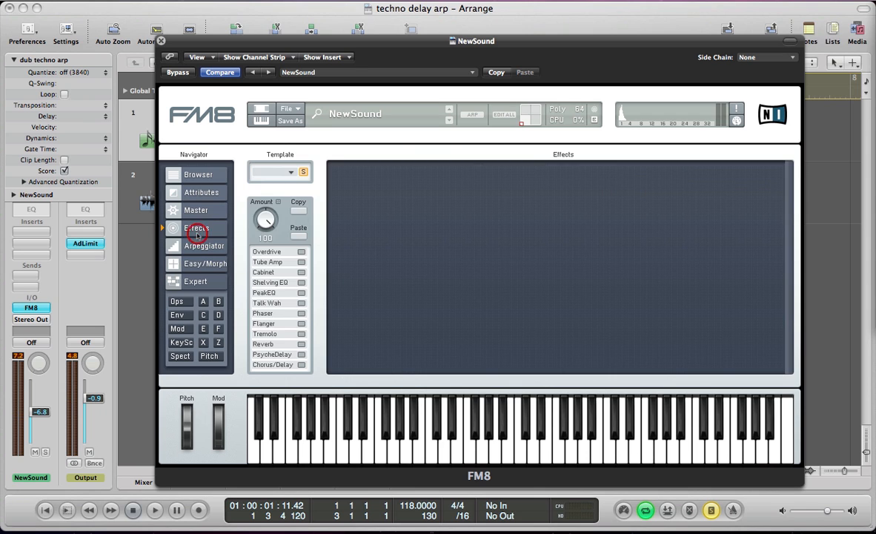
{"action": "left_click", "coordinate": [199, 245]}
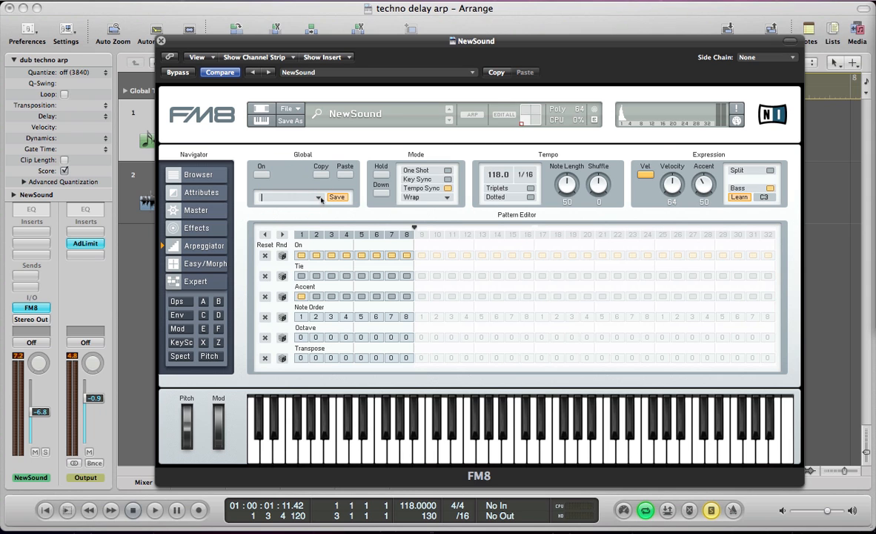
{"action": "left_click", "coordinate": [290, 196]}
{"action": "mouse_move", "coordinate": [342, 520]}
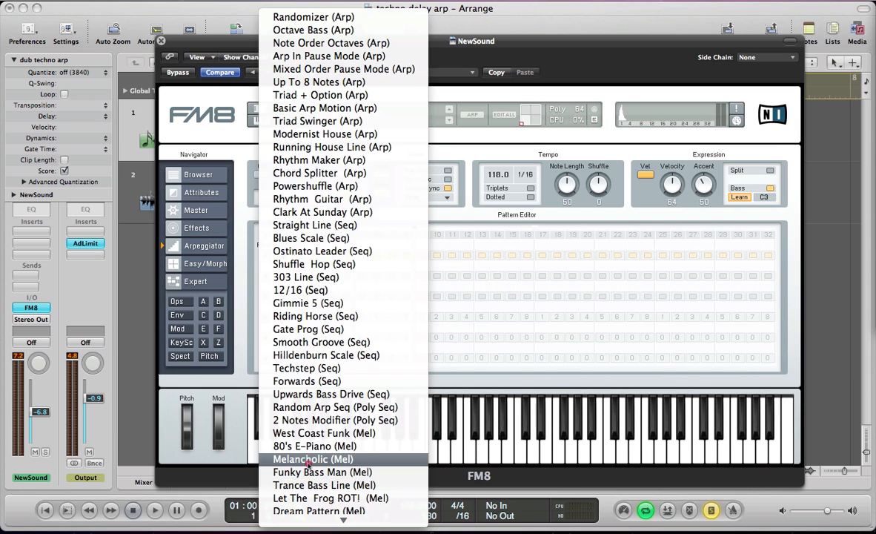
{"action": "left_click", "coordinate": [312, 459]}
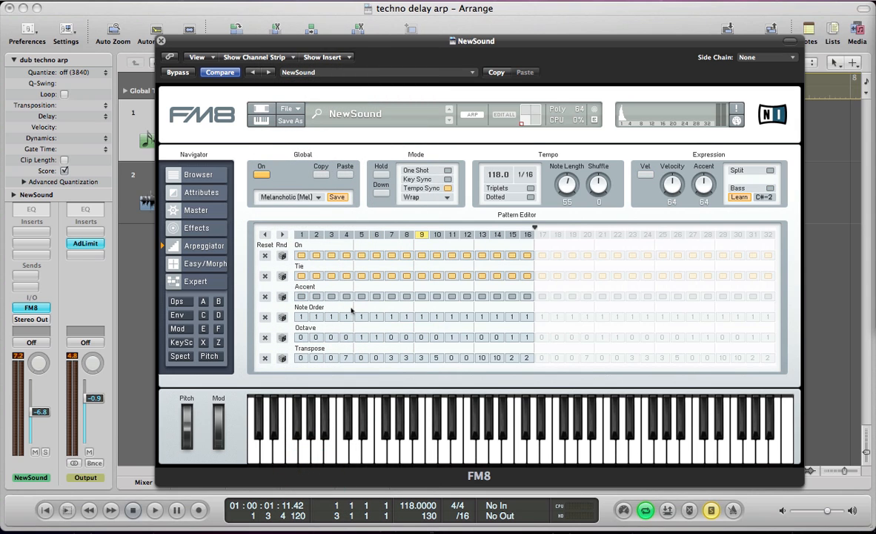
{"action": "key", "text": "space"}
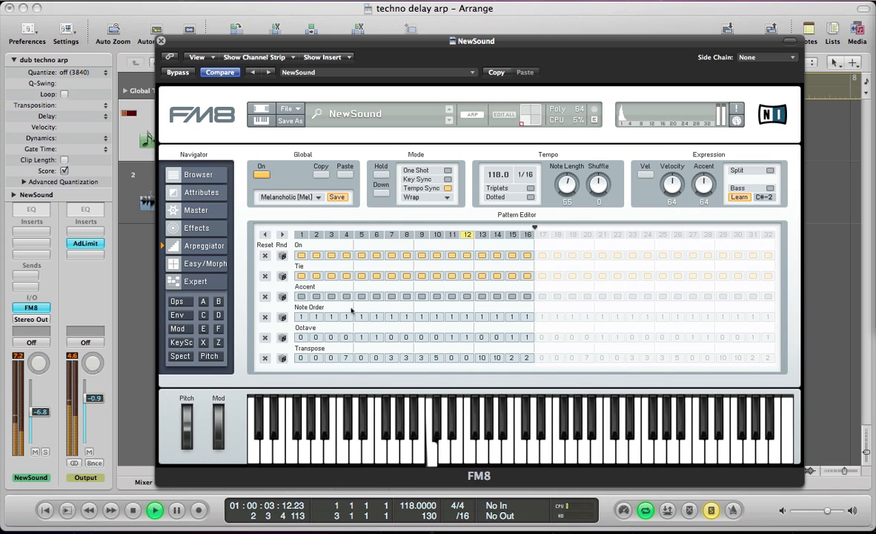
{"action": "key", "text": "space"}
{"action": "key", "text": "space"}
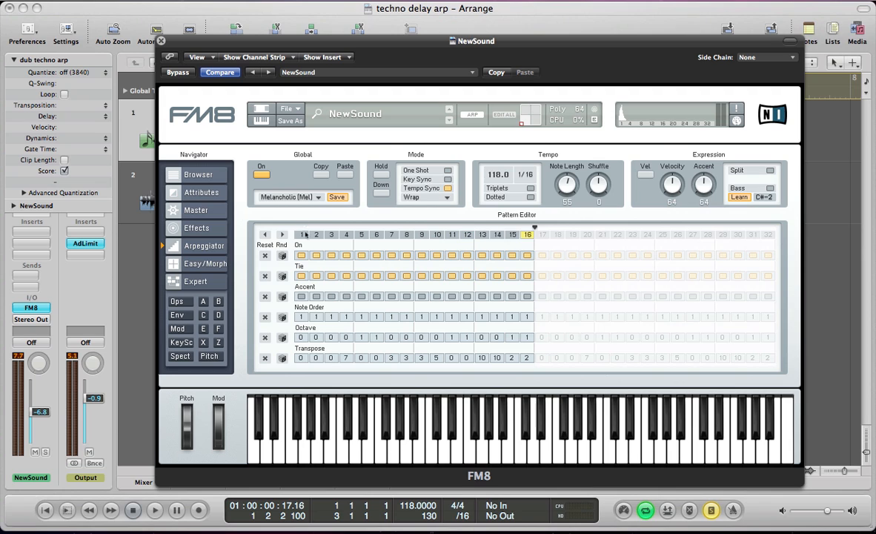
Add the Phaser effect with Sync on and its dry/wet mix at 65, and audition it.
{"action": "left_click", "coordinate": [205, 231]}
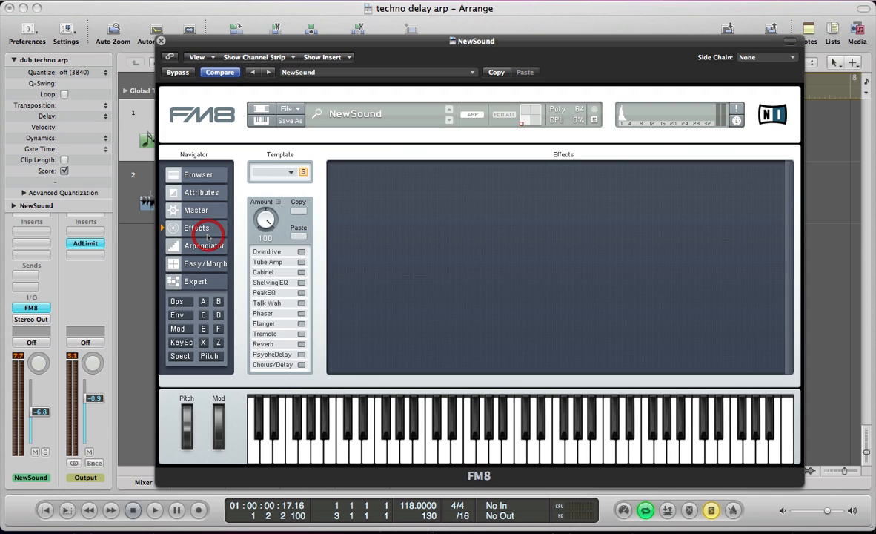
{"action": "left_click", "coordinate": [301, 314]}
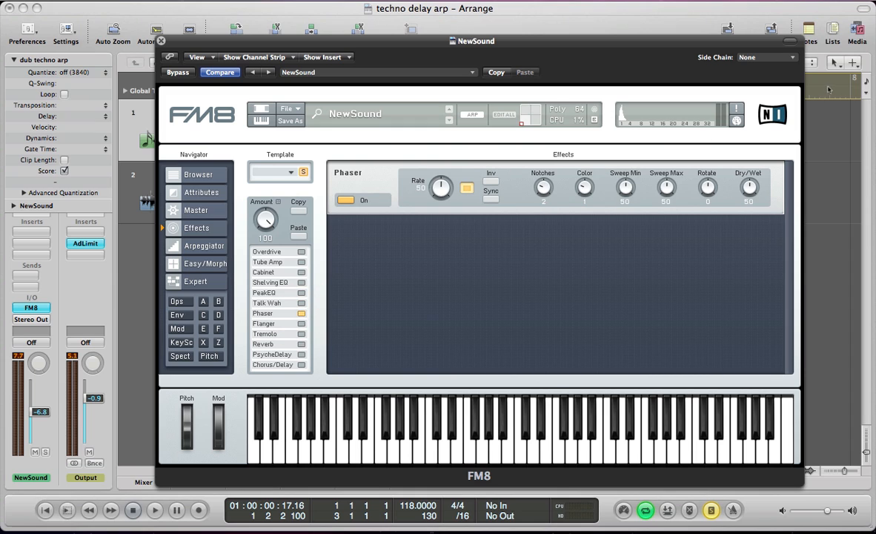
{"action": "left_click", "coordinate": [491, 199]}
{"action": "left_click_drag", "start_coordinate": [755, 180], "coordinate": [756, 177]}
{"action": "left_click", "coordinate": [756, 176]}
{"action": "key", "text": "space"}
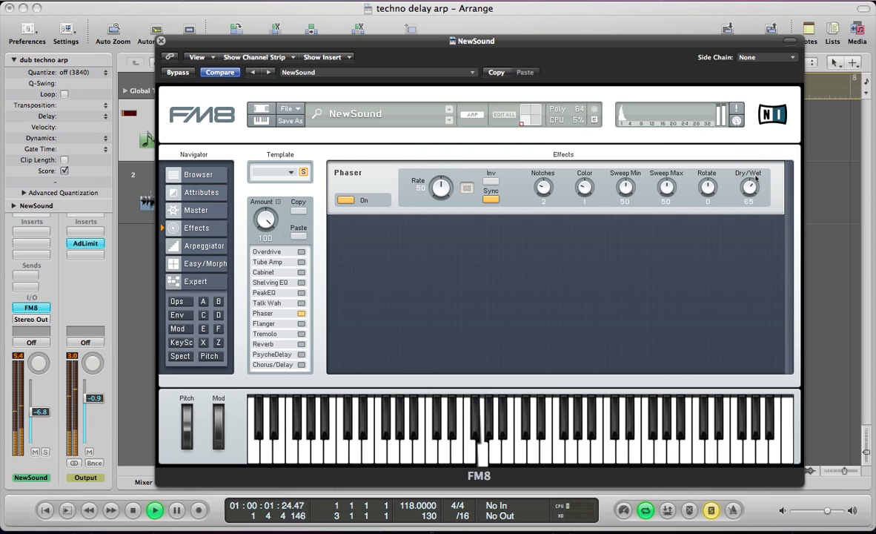
{"action": "key", "text": "space"}
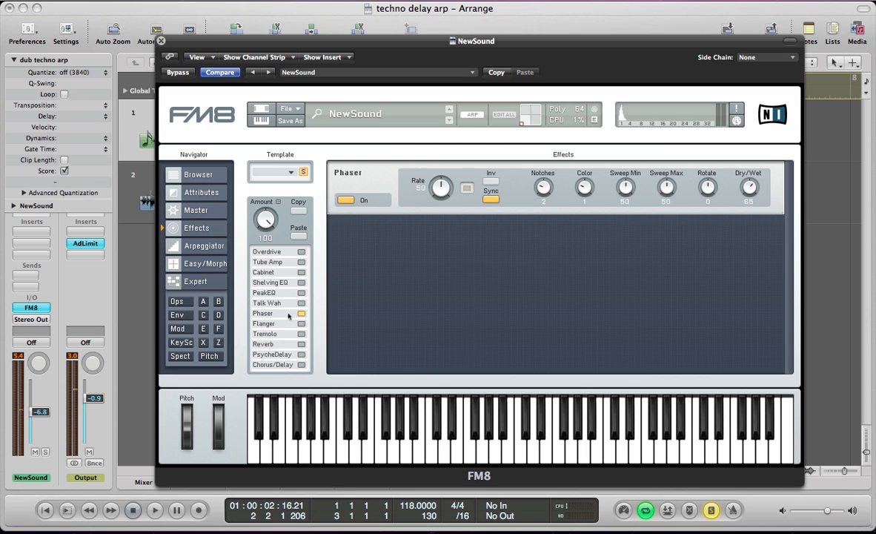
Add the Reverb effect with its time at 63 and dry/wet mix at 30, and audition it.
{"action": "left_click", "coordinate": [266, 344]}
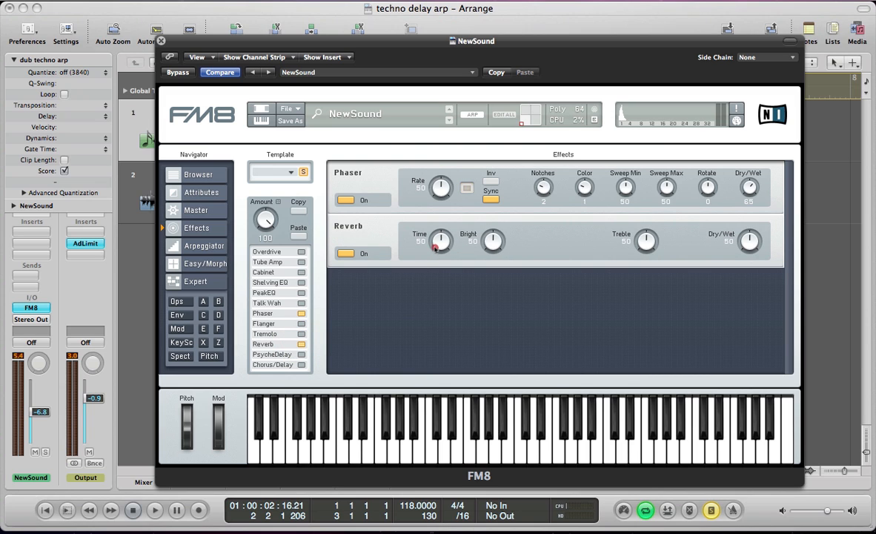
{"action": "left_click_drag", "start_coordinate": [436, 248], "coordinate": [432, 239]}
{"action": "left_click_drag", "start_coordinate": [749, 241], "coordinate": [751, 258]}
{"action": "key", "text": "space"}
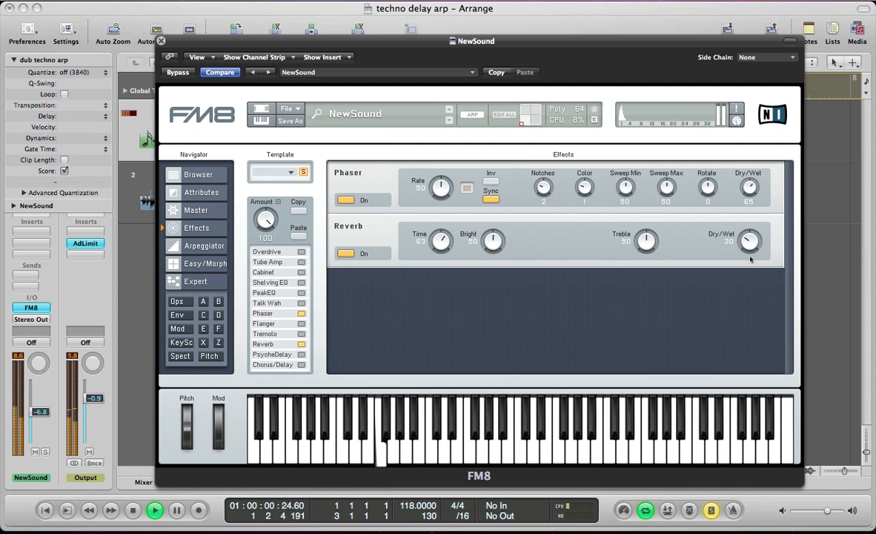
{"action": "key", "text": "space"}
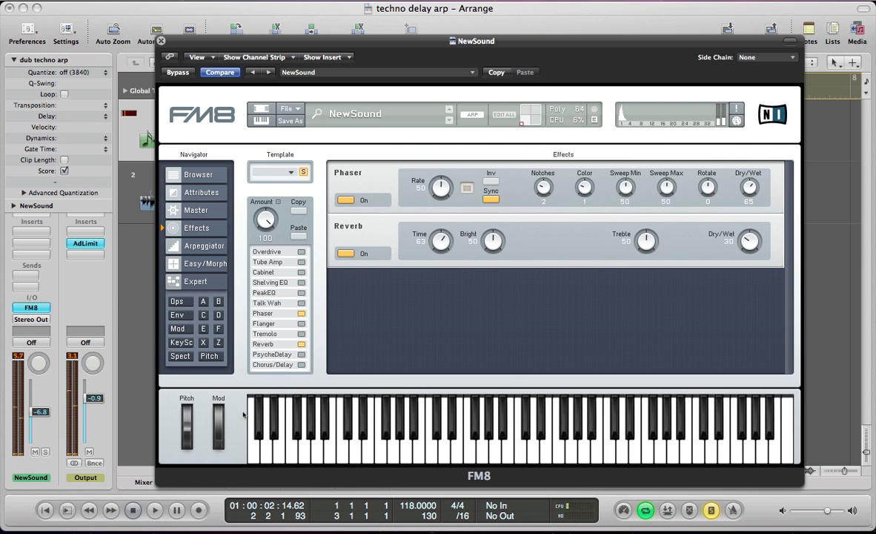
Add the PsycheDelay effect with Sync on, time 23, feedback 38 and dry/wet 28, and audition it.
{"action": "left_click", "coordinate": [301, 355]}
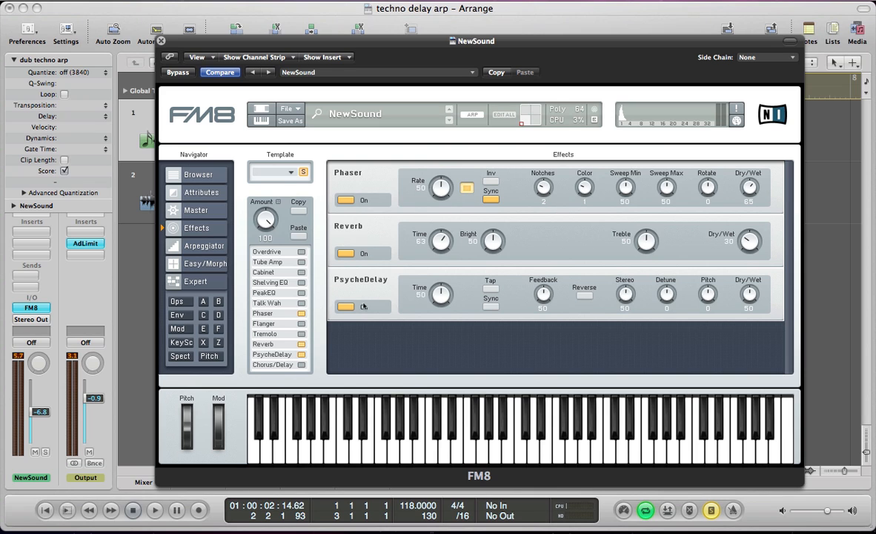
{"action": "left_click_drag", "start_coordinate": [441, 295], "coordinate": [438, 319]}
{"action": "left_click", "coordinate": [490, 305]}
{"action": "left_click_drag", "start_coordinate": [545, 299], "coordinate": [559, 309]}
{"action": "left_click_drag", "start_coordinate": [749, 303], "coordinate": [752, 308]}
{"action": "key", "text": "space"}
{"action": "left_click_drag", "start_coordinate": [753, 311], "coordinate": [749, 299]}
{"action": "key", "text": "space"}
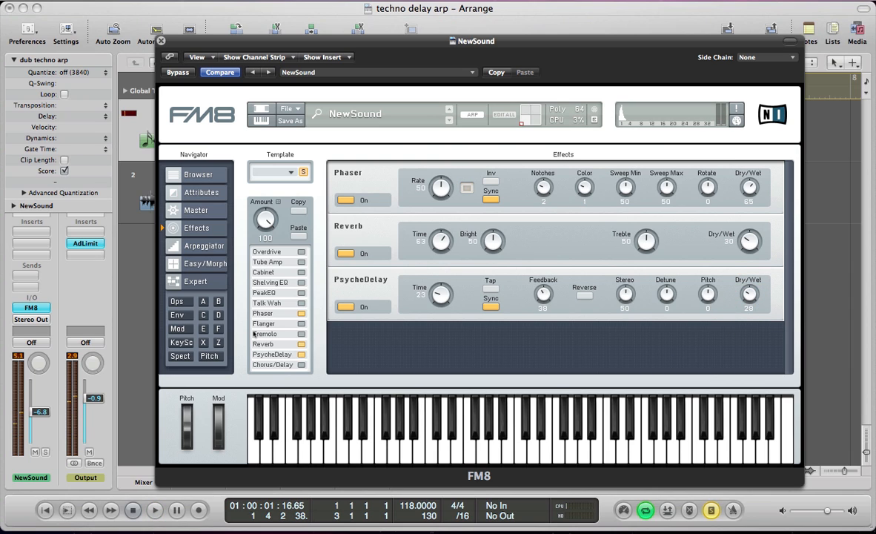
Set operator Z's filter cutoff to 11 and its envelope amount to 66, and audition the filtered sound.
{"action": "left_click", "coordinate": [202, 342]}
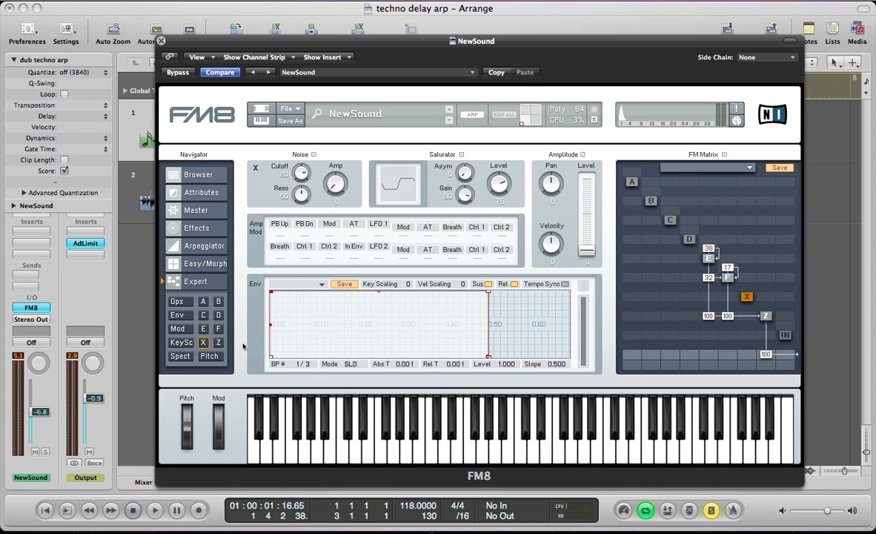
{"action": "left_click", "coordinate": [217, 342]}
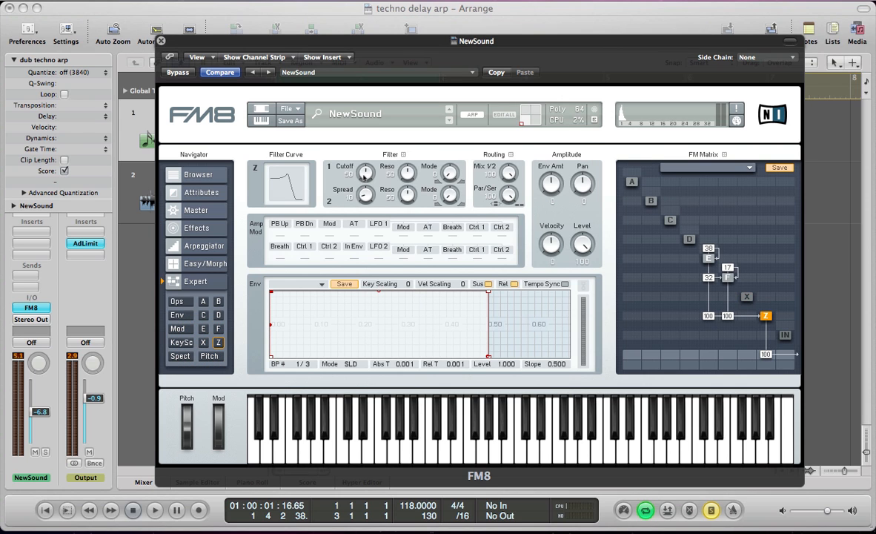
{"action": "left_click_drag", "start_coordinate": [364, 176], "coordinate": [358, 209]}
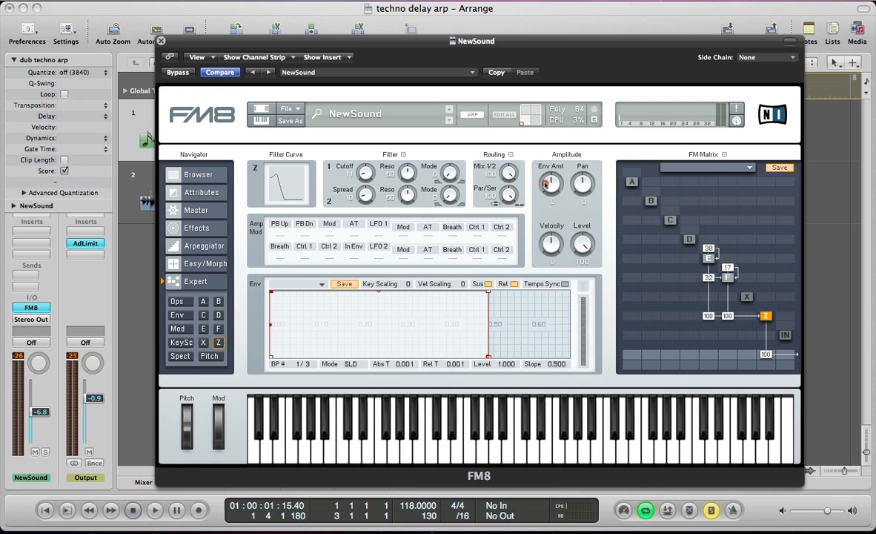
{"action": "left_click_drag", "start_coordinate": [546, 181], "coordinate": [548, 155]}
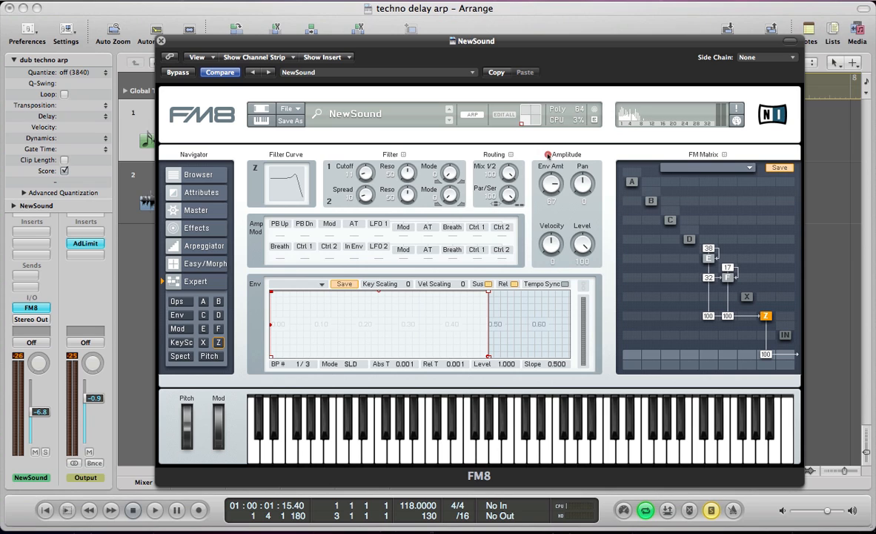
{"action": "key", "text": "space"}
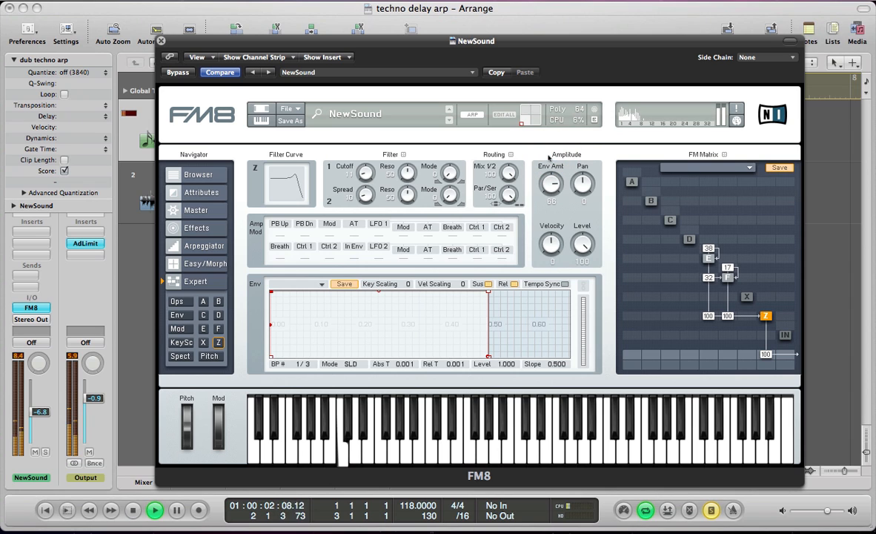
{"action": "key", "text": "space"}
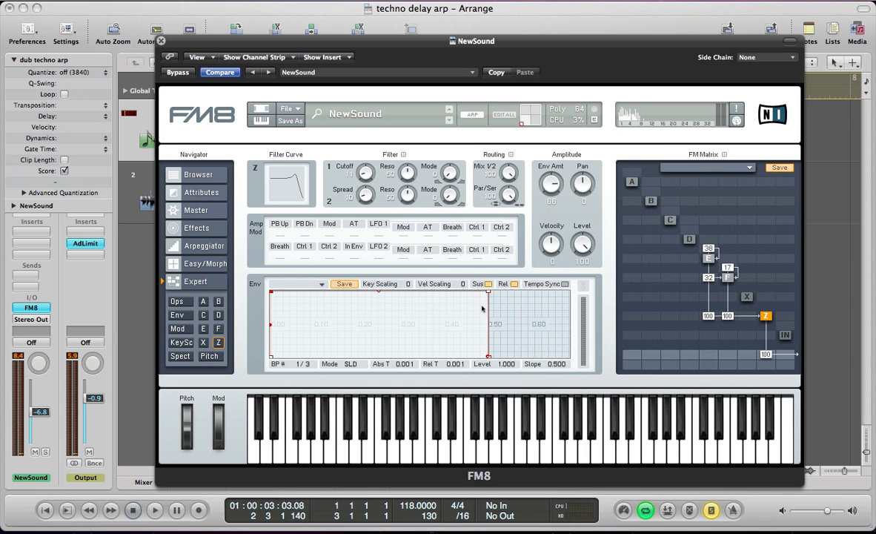
Shape operator Z's envelope into a decay to level 0 with slope 0.900, and lower its starting level to 0.510 during playback.
{"action": "left_click_drag", "start_coordinate": [488, 292], "coordinate": [489, 362]}
{"action": "key", "text": "space"}
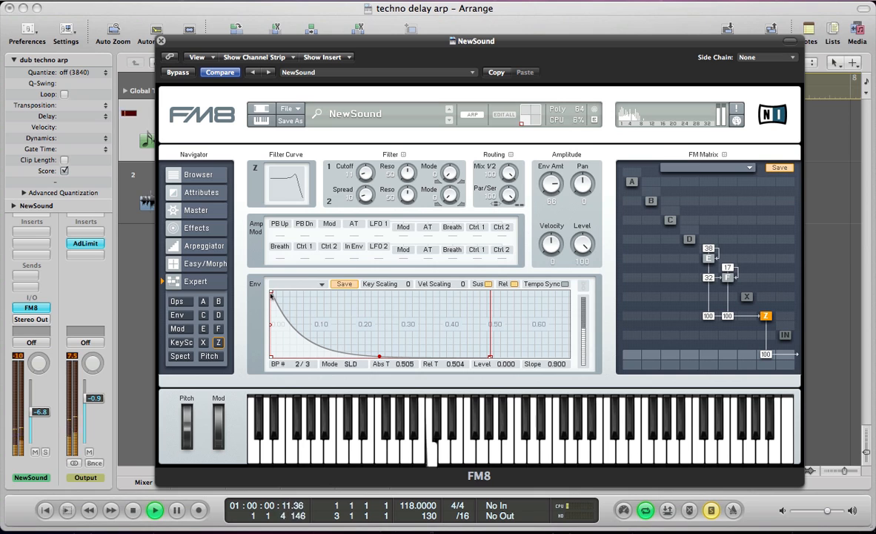
{"action": "left_click", "coordinate": [271, 294]}
{"action": "left_click_drag", "start_coordinate": [270, 295], "coordinate": [262, 325]}
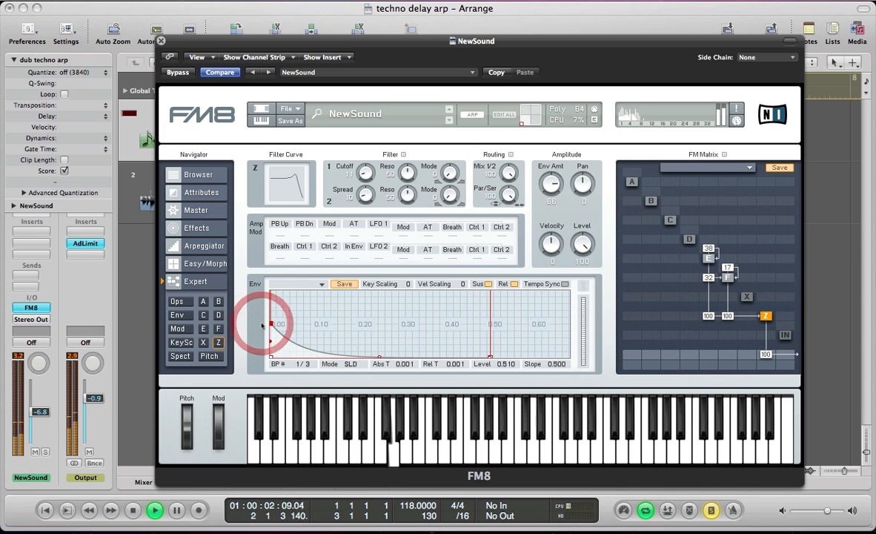
{"action": "key", "text": "space"}
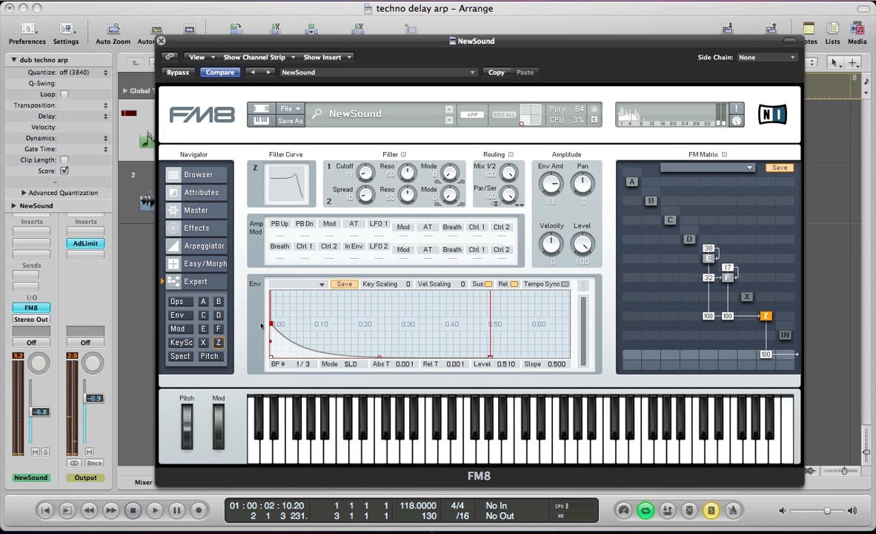
Try operator Z's envelope starting level at 0.204 and raise it to 0.490 while auditioning the sound.
{"action": "key", "text": "space"}
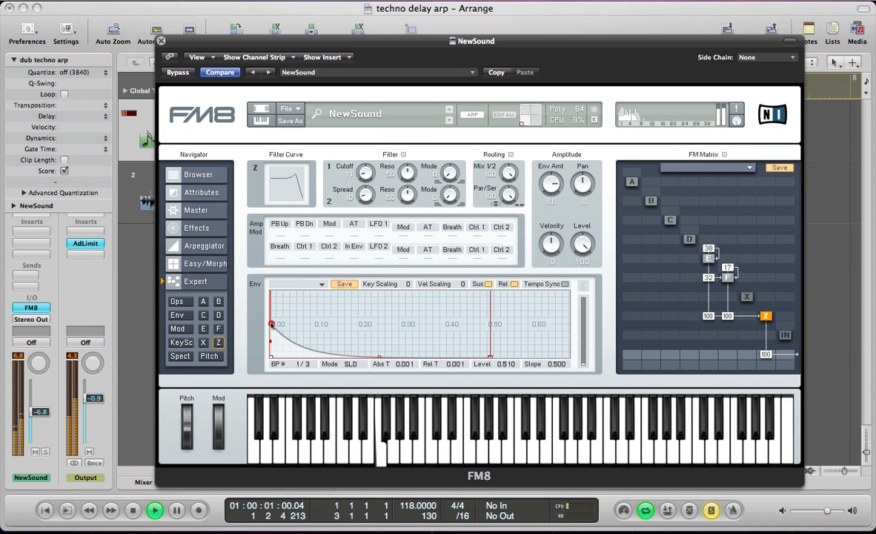
{"action": "left_click_drag", "start_coordinate": [271, 324], "coordinate": [261, 346]}
{"action": "key", "text": "space"}
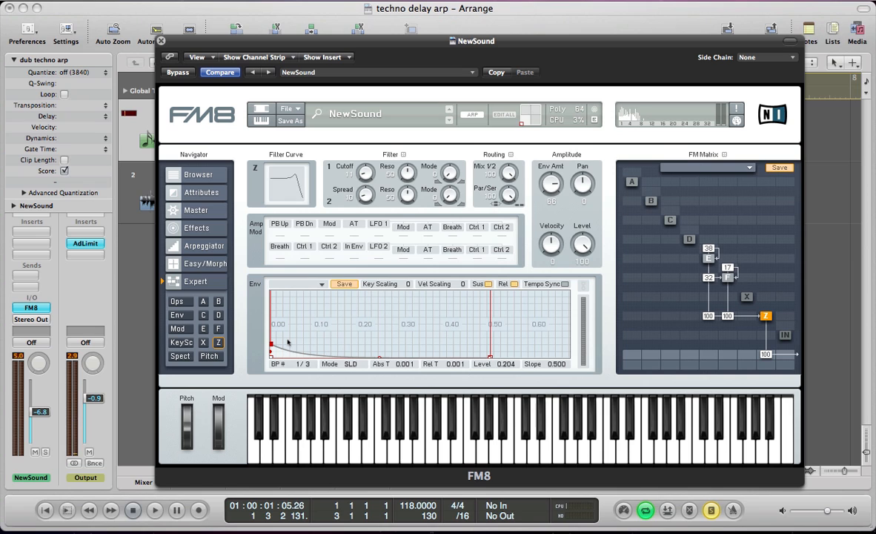
{"action": "key", "text": "space"}
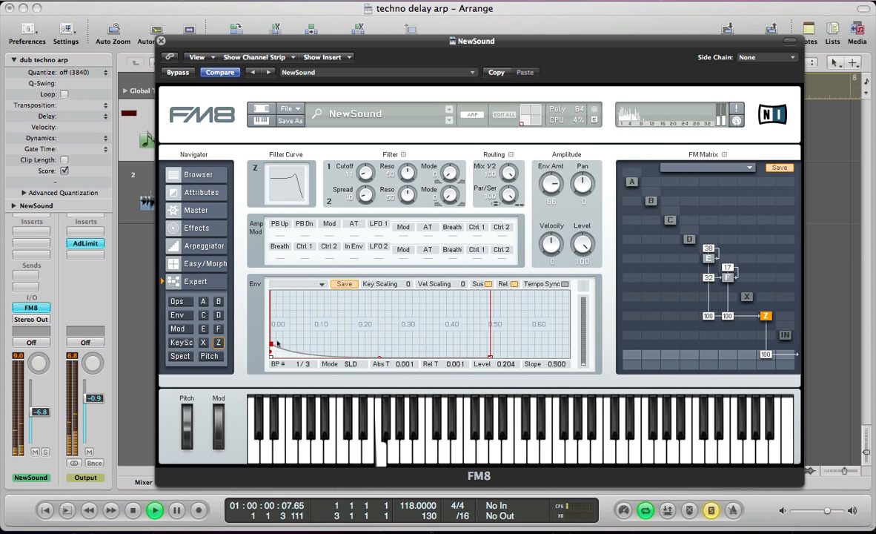
{"action": "left_click_drag", "start_coordinate": [271, 345], "coordinate": [248, 323]}
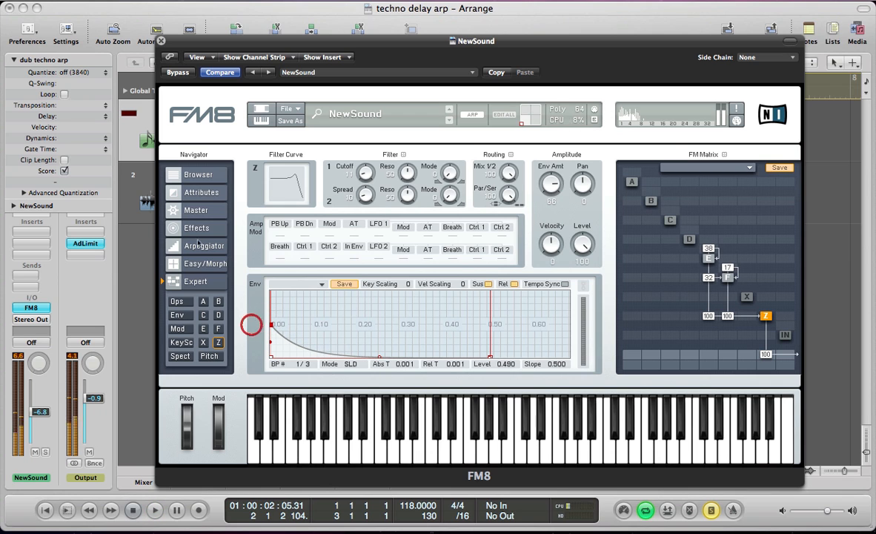
Turn on Key Sync in the arpeggiator and audition the pattern.
{"action": "left_click", "coordinate": [195, 247]}
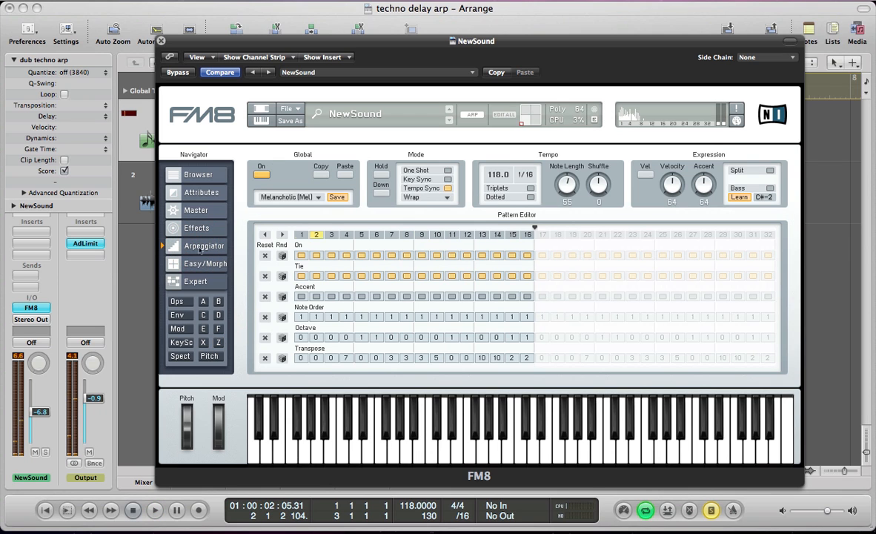
{"action": "left_click", "coordinate": [447, 179]}
{"action": "key", "text": "space"}
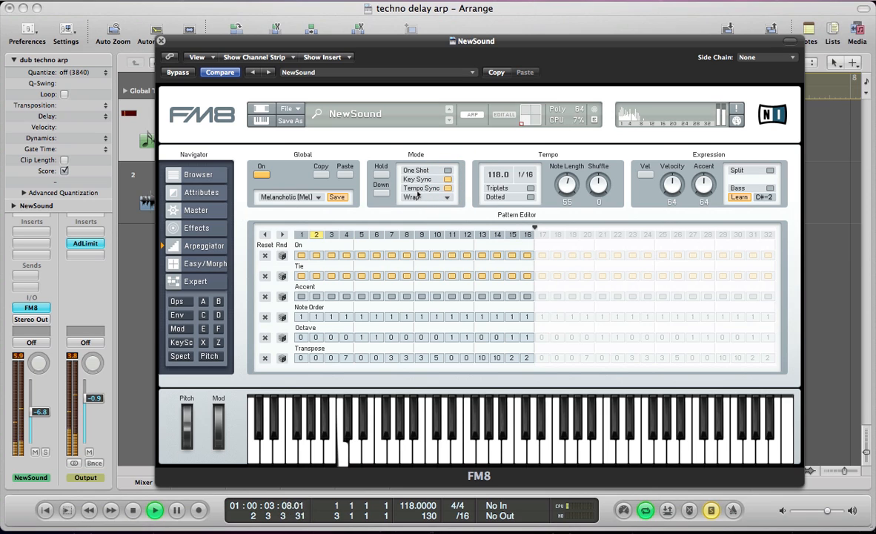
{"action": "key", "text": "space"}
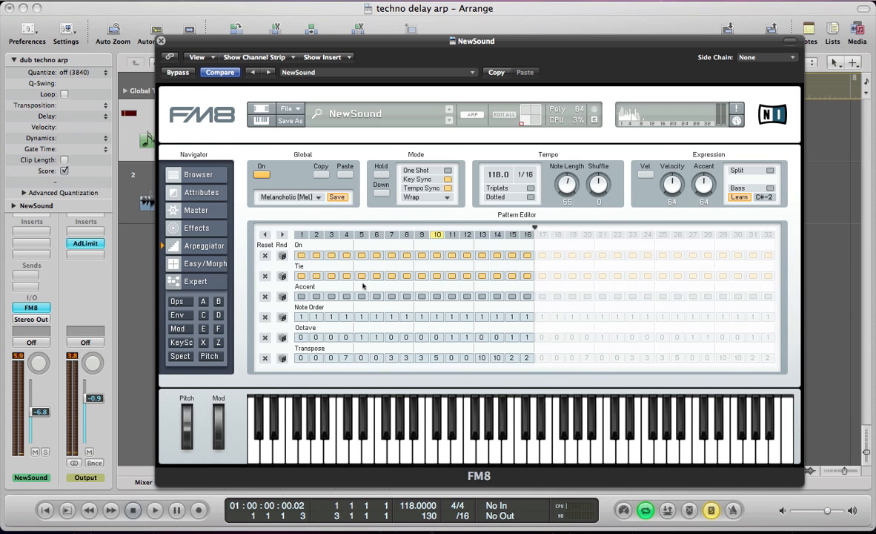
Switch the arpeggiator's Key Sync off to compare the pattern during playback, and switch it back on.
{"action": "left_click", "coordinate": [448, 180]}
{"action": "key", "text": "space"}
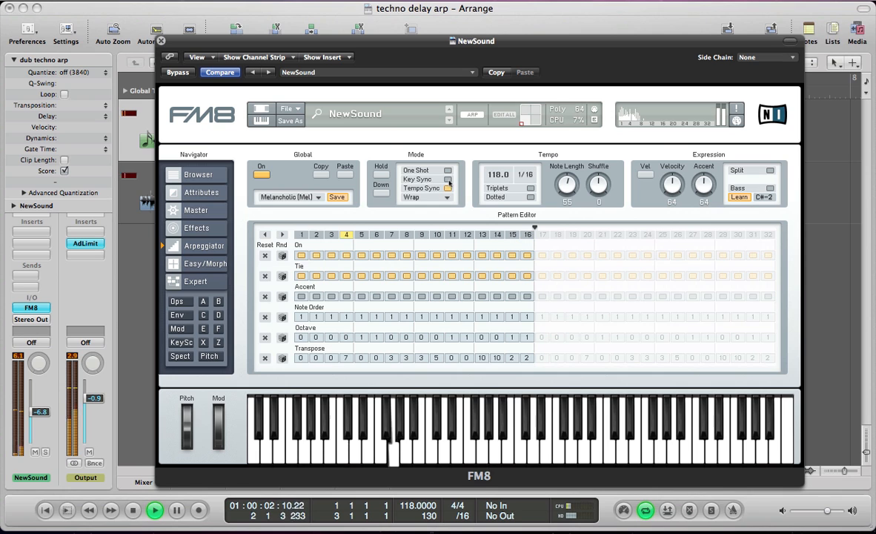
{"action": "left_click", "coordinate": [448, 180]}
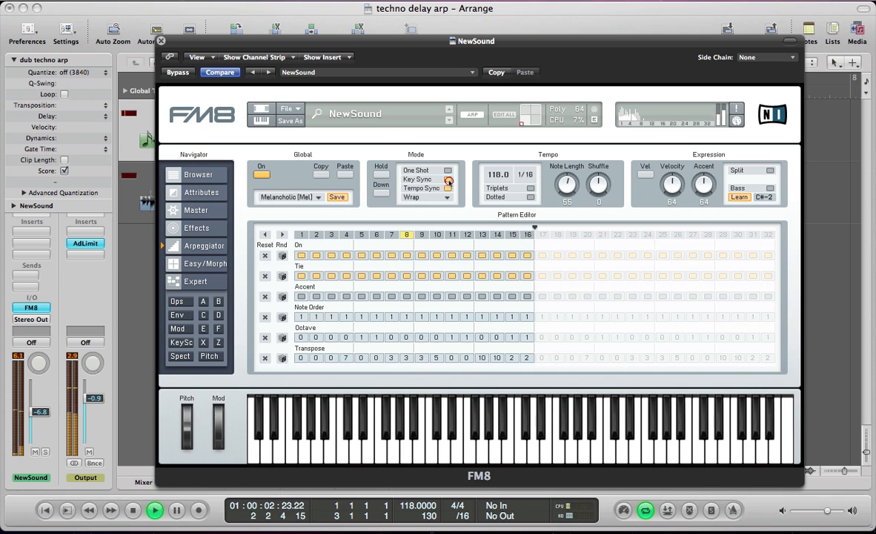
Raise the starting level of operator Z's envelope to 0.602 during playback, and stop the playback.
{"action": "left_click", "coordinate": [218, 342]}
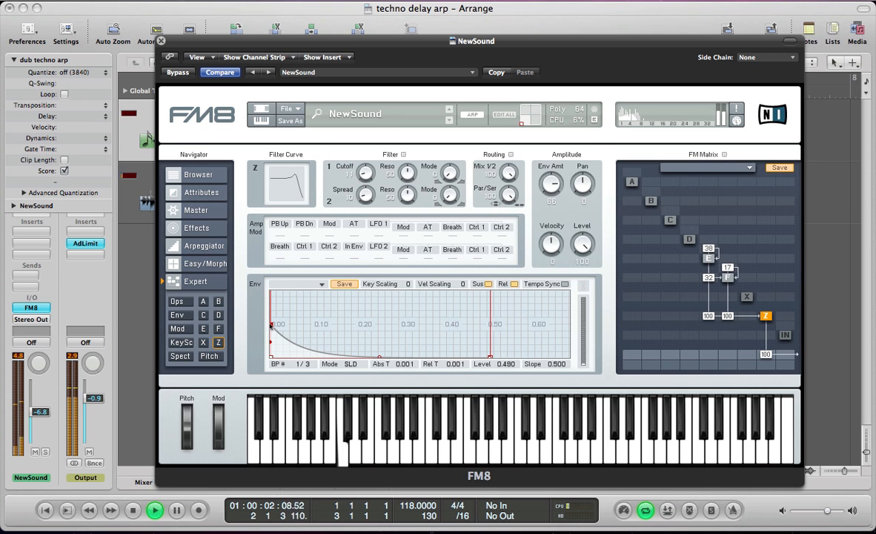
{"action": "left_click_drag", "start_coordinate": [272, 325], "coordinate": [245, 321]}
{"action": "key", "text": "space"}
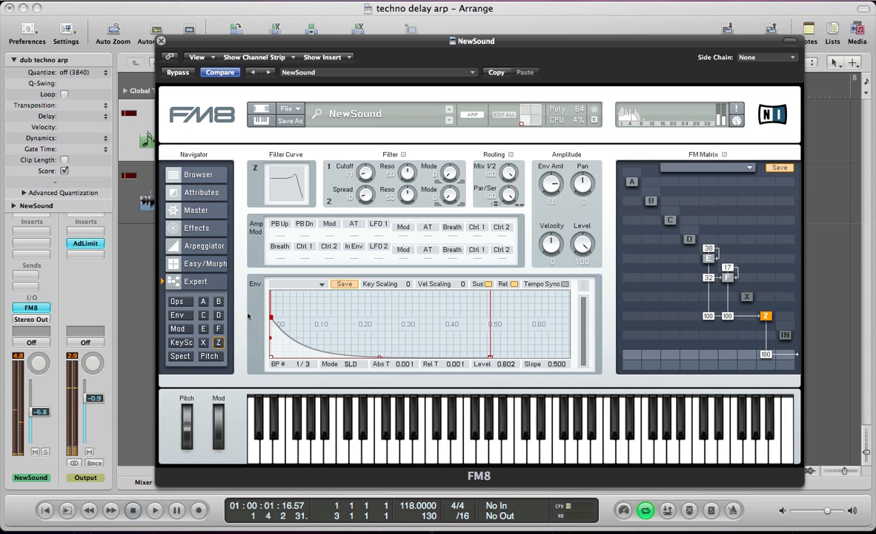